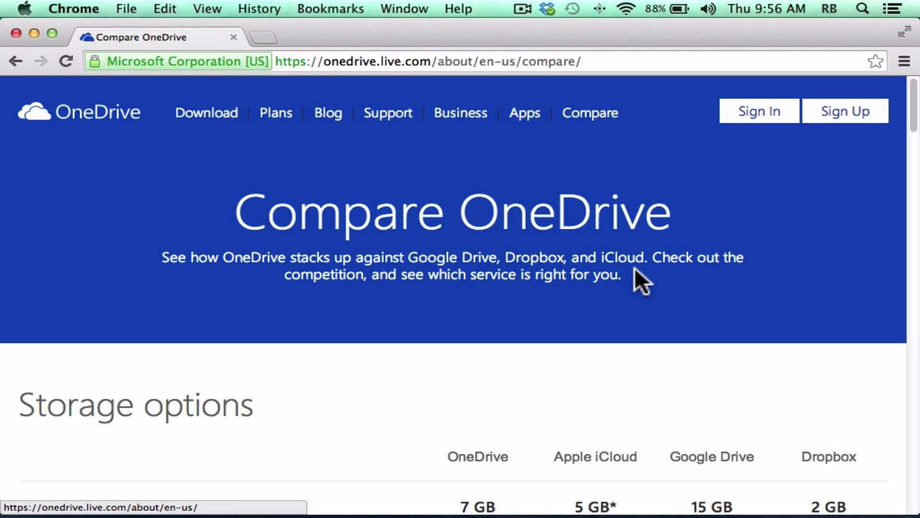
# Scroll through the Compare page's Storage options table comparing iCloud, Google Drive and Dropbox.
pyautogui.scroll(-10, 630, 268)
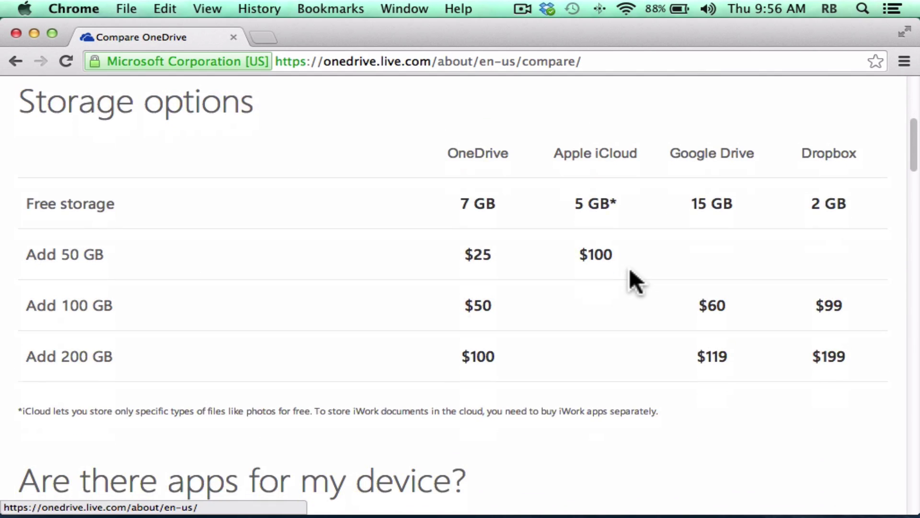
pyautogui.scroll(1, 630, 270)
pyautogui.scroll(1, 629, 271)
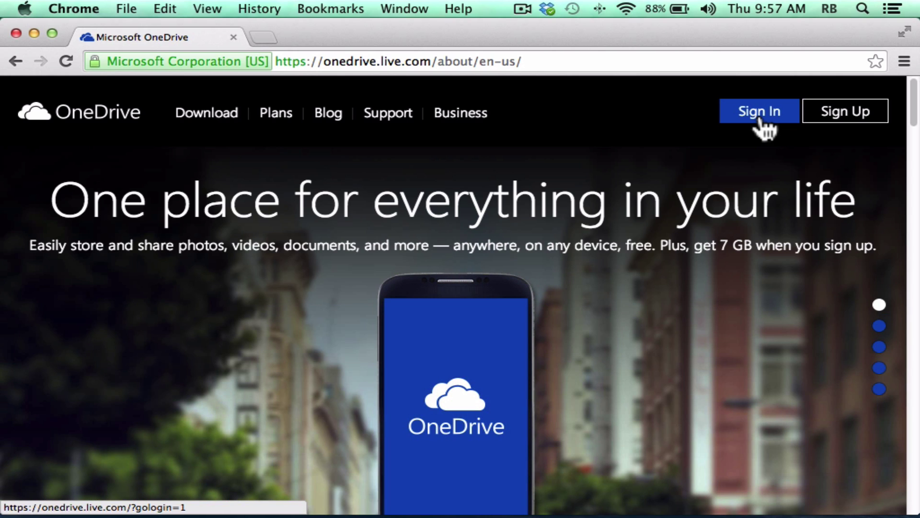
# Sign in with the saved Microsoft account e-mail and password, with Keep me signed in ticked.
pyautogui.click(762, 121)
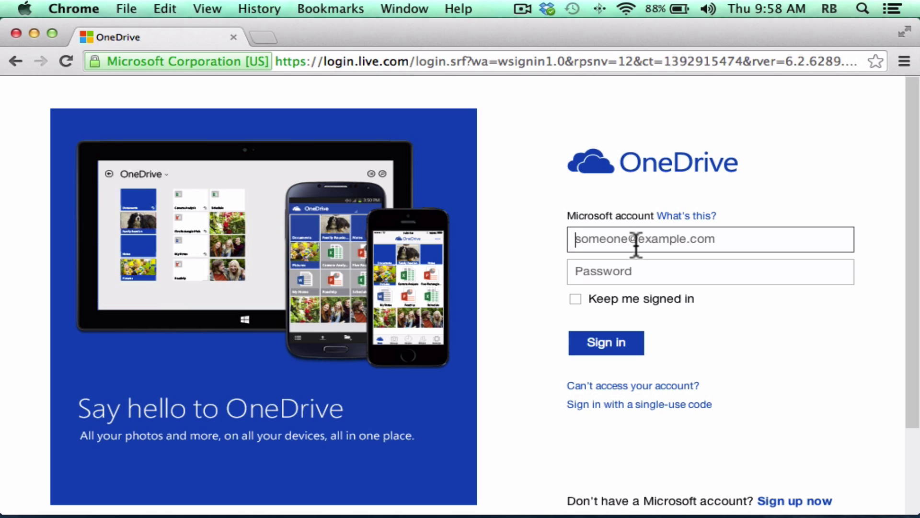
pyautogui.scroll(-4, 629, 266)
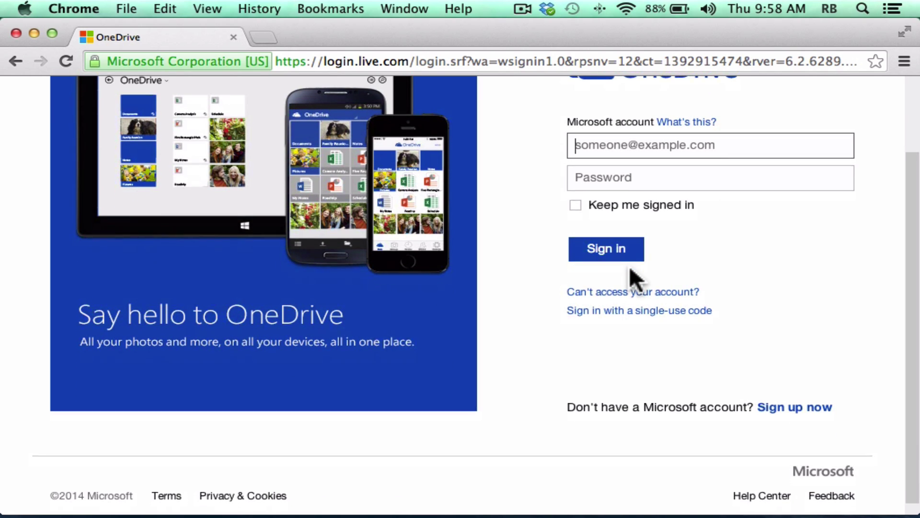
pyautogui.scroll(-1, 630, 268)
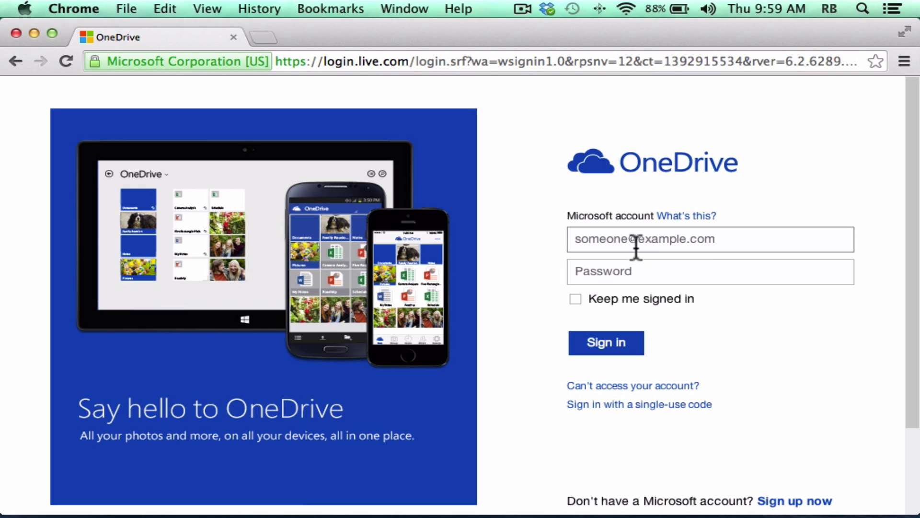
pyautogui.click(617, 240)
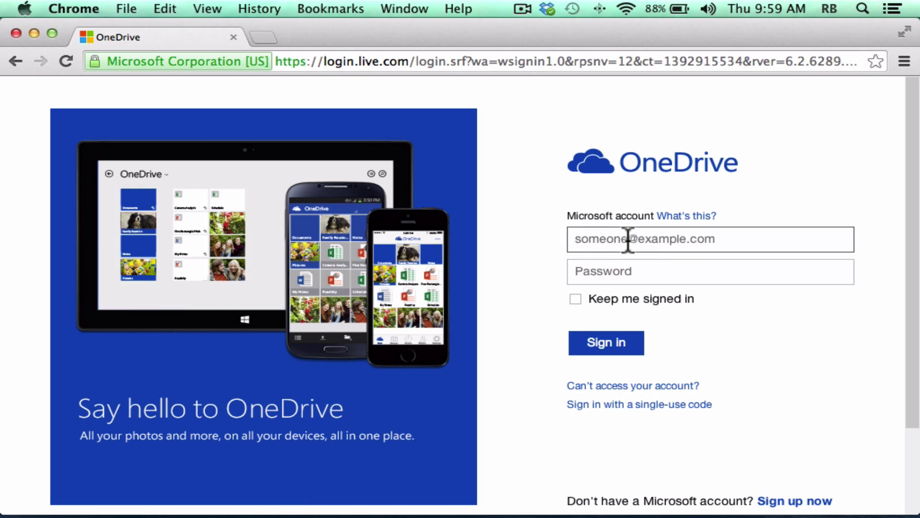
pyautogui.write('r')
pyautogui.click(600, 282)
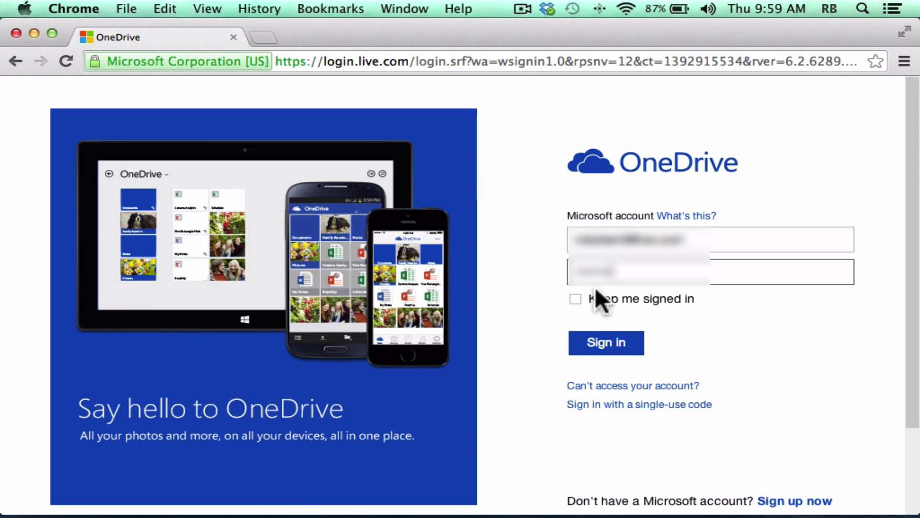
pyautogui.click(577, 295)
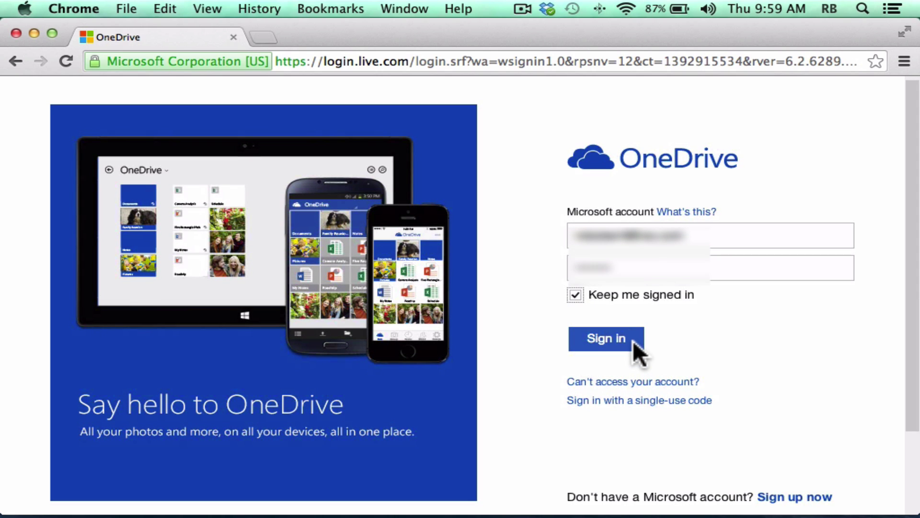
pyautogui.click(621, 344)
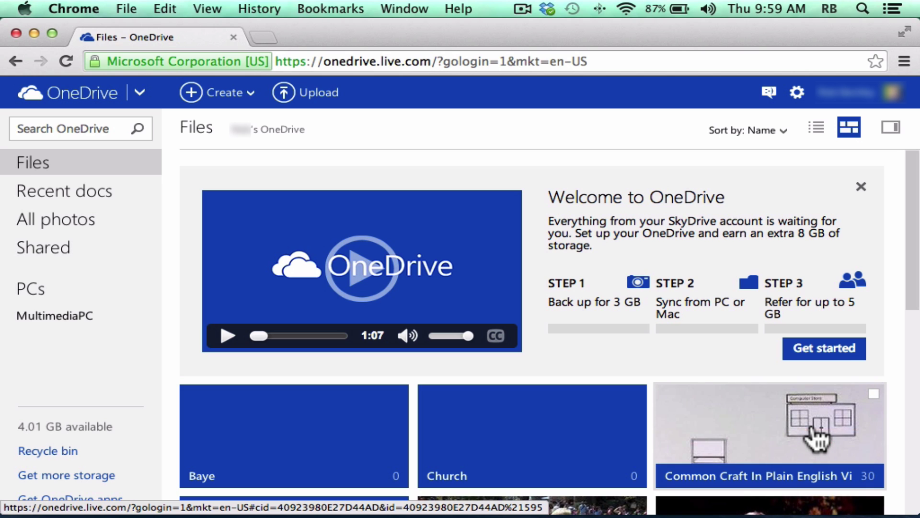
# Start the OneDrive setup from the welcome panel's Get started button.
pyautogui.moveTo(910, 287); pyautogui.dragTo(909, 263)
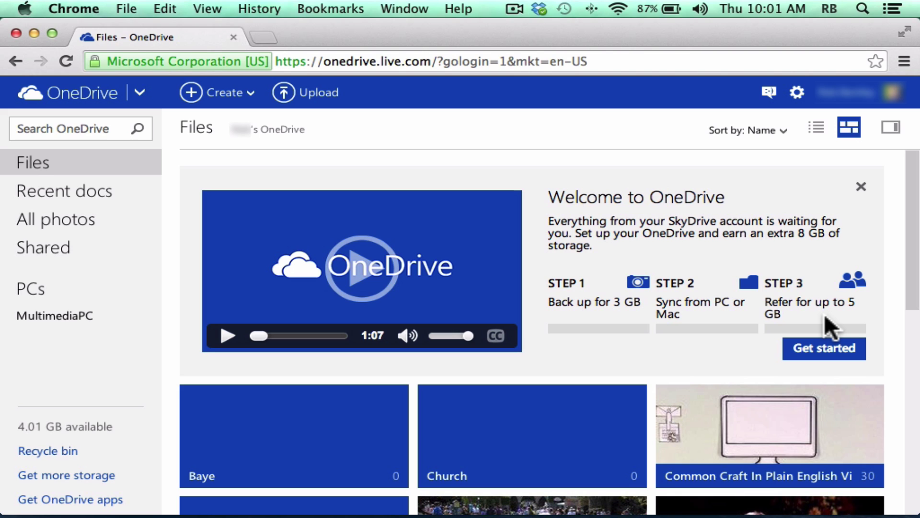
pyautogui.click(835, 351)
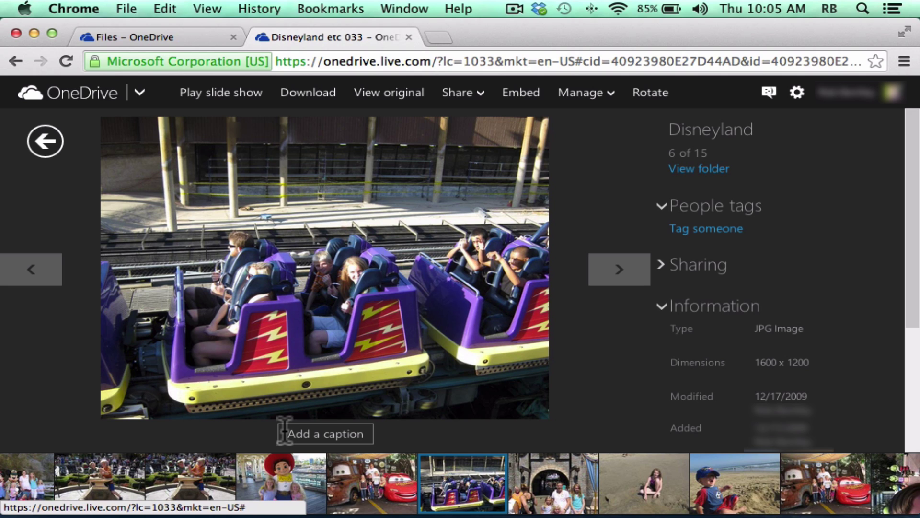
# Share the photo so recipients can edit without a Microsoft account, then return to Files.
pyautogui.click(671, 276)
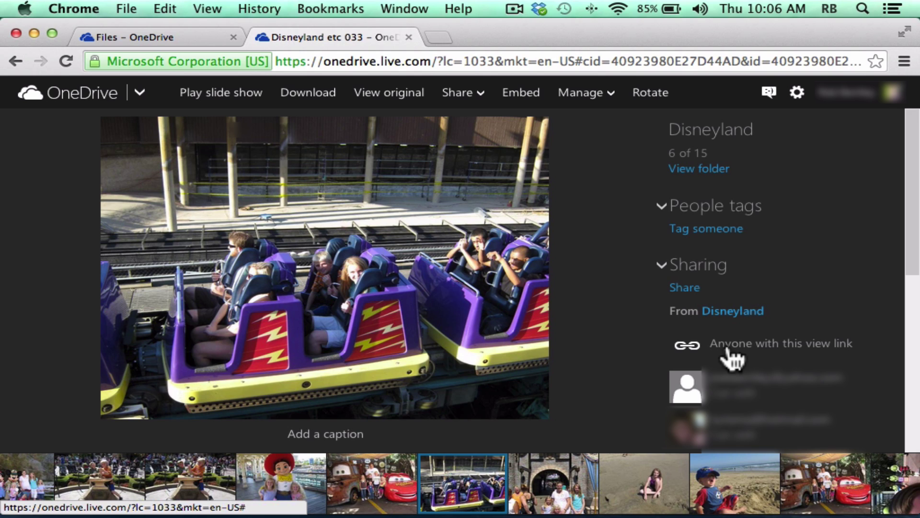
pyautogui.click(687, 288)
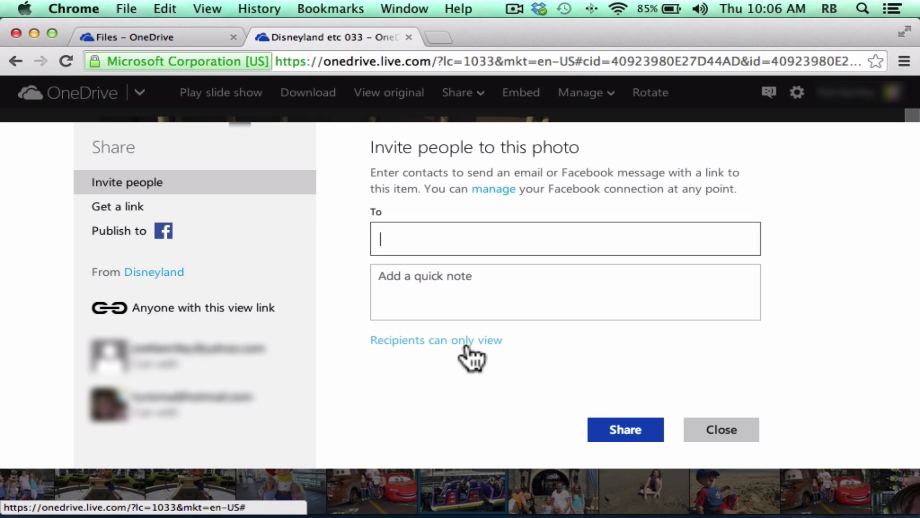
pyautogui.click(464, 342)
pyautogui.click(463, 339)
pyautogui.click(538, 354)
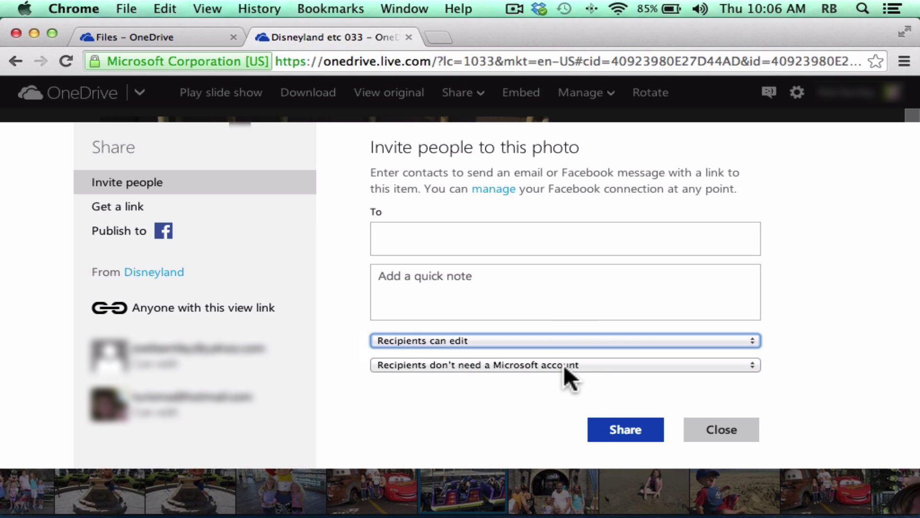
pyautogui.click(717, 360)
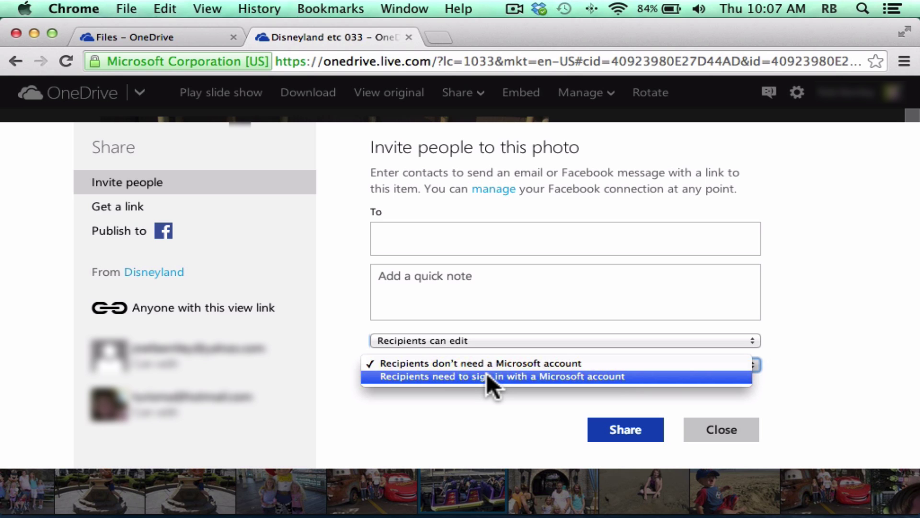
pyautogui.press('Escape')
pyautogui.click(627, 426)
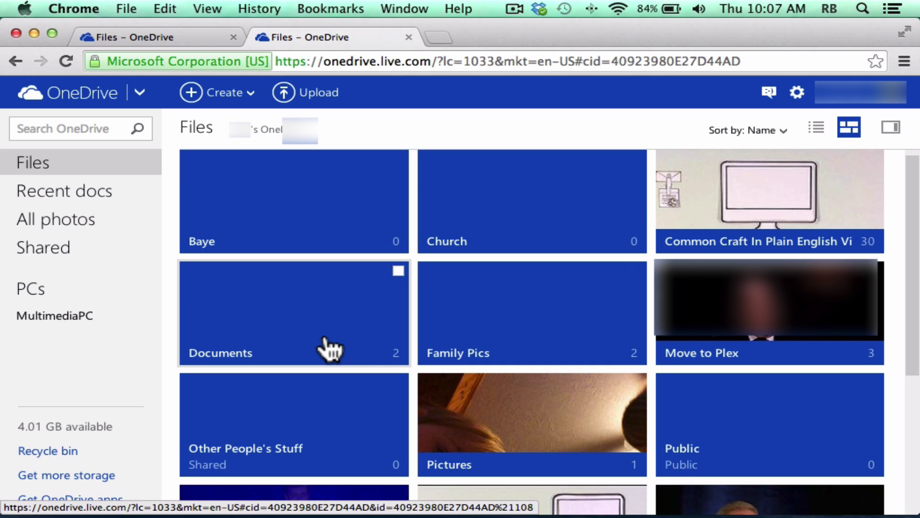
pyautogui.click(329, 349)
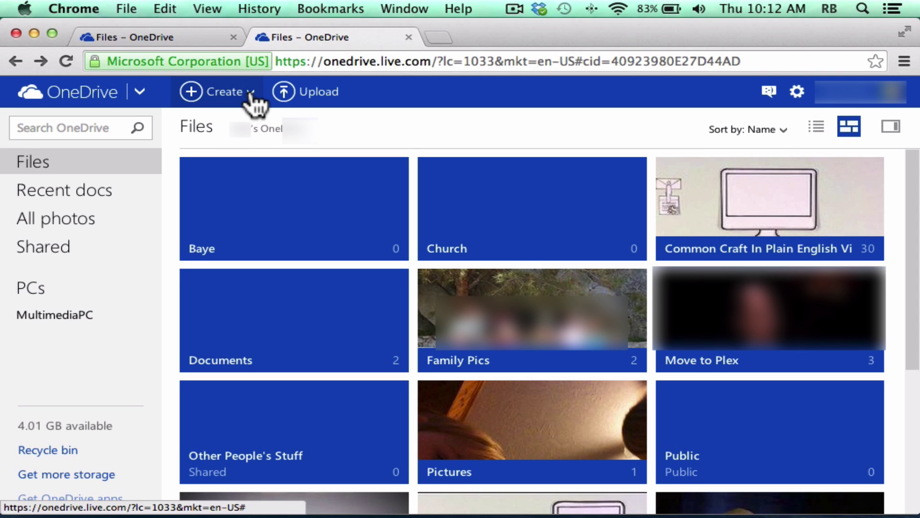
# Choose PowerPoint presentation from the Create menu to make a blank Presentation1.
pyautogui.click(251, 99)
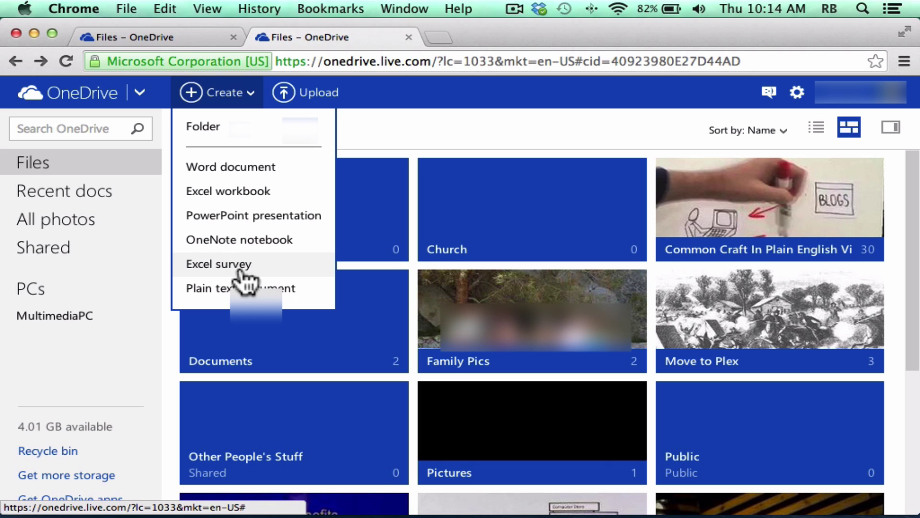
pyautogui.click(217, 226)
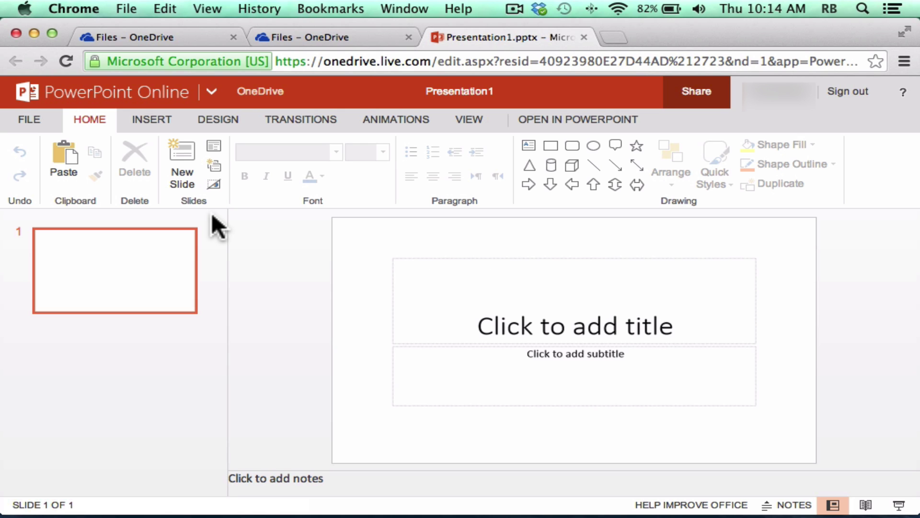
# Type 'sadfjkashdfkjlahsk' as slide 1's title and 'asdfasdjkfhlalskdfklasjdfkl;asdf' as its subtitle.
pyautogui.click(637, 326)
pyautogui.write('sadfjkashdfkjlahsk')
pyautogui.click(577, 360)
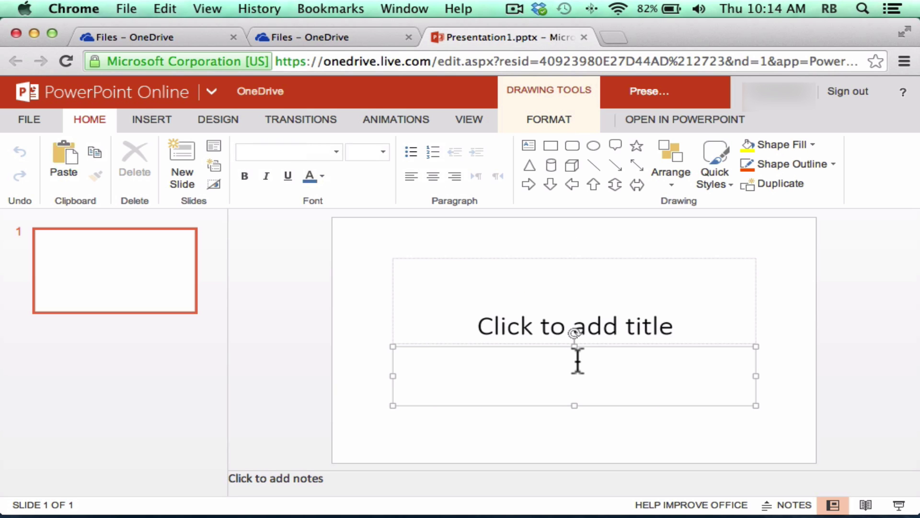
pyautogui.write('asdfasdjkfhlalskdfklasjdfkl;asdf')
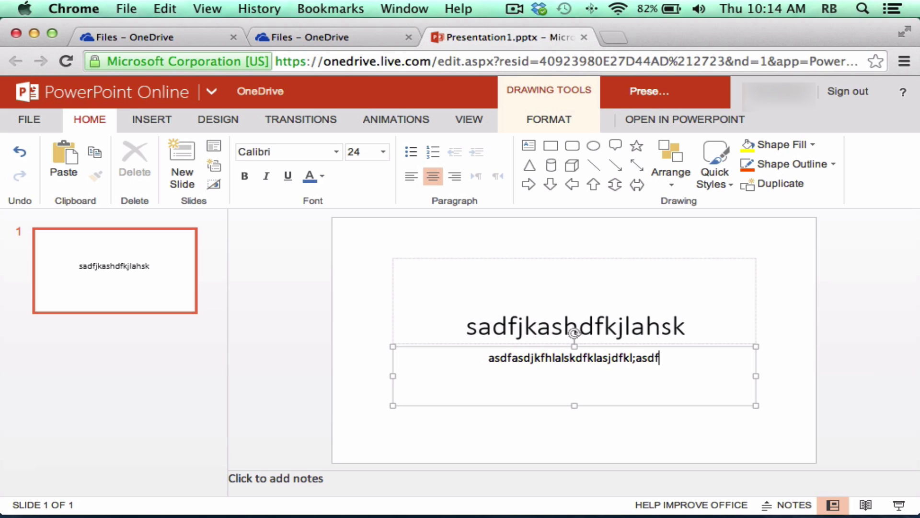
pyautogui.click(144, 389)
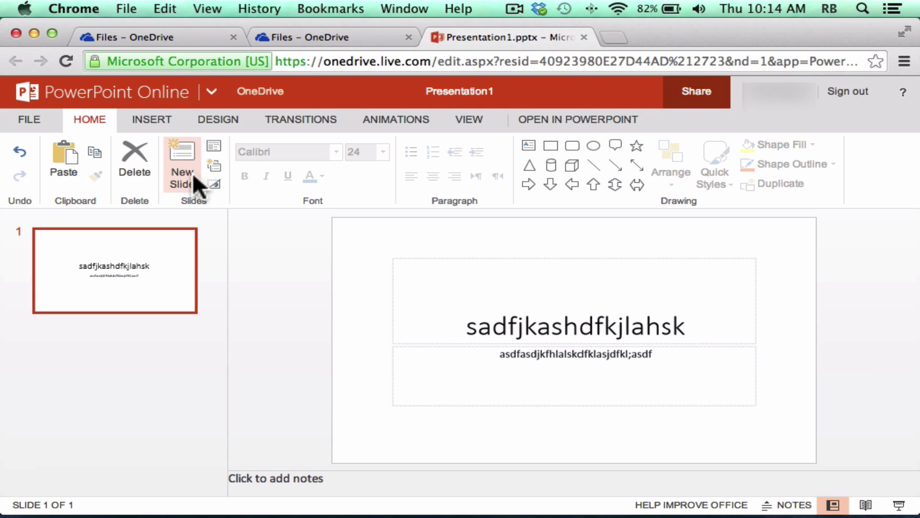
# Add a second title slide and give it no transition.
pyautogui.click(182, 161)
pyautogui.press('Return')
pyautogui.click(151, 119)
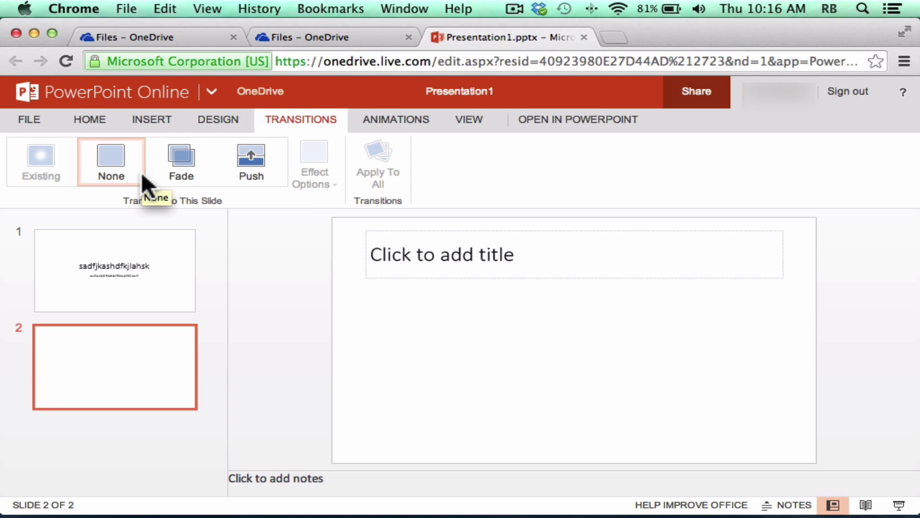
pyautogui.click(142, 171)
# Play the presentation as a slide show from the View tab.
pyautogui.click(413, 119)
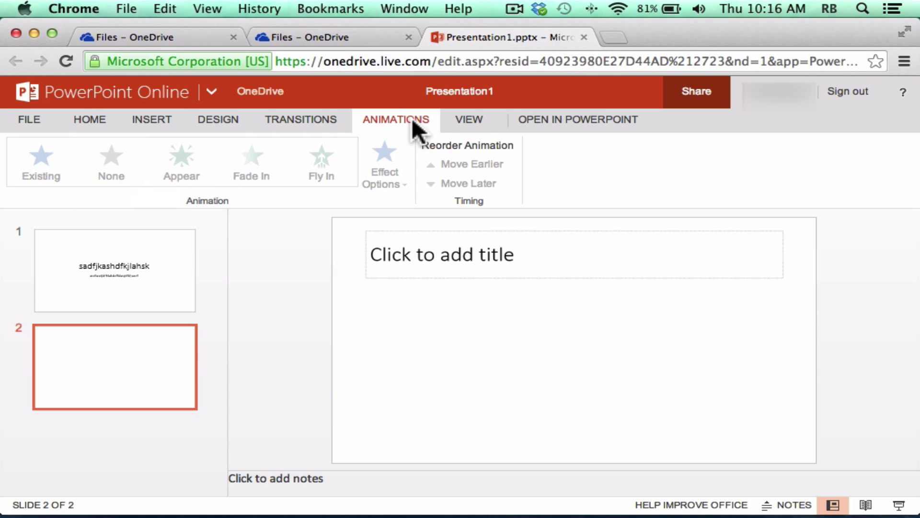
pyautogui.click(458, 119)
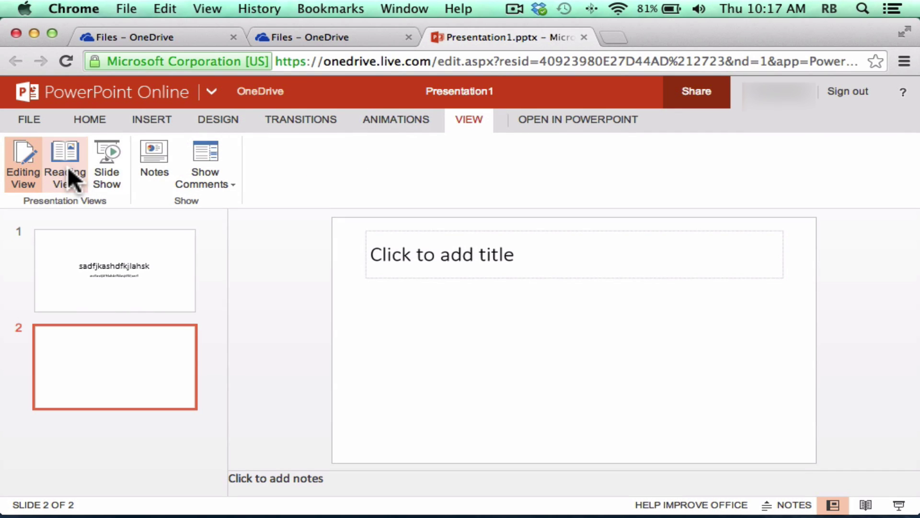
pyautogui.click(100, 163)
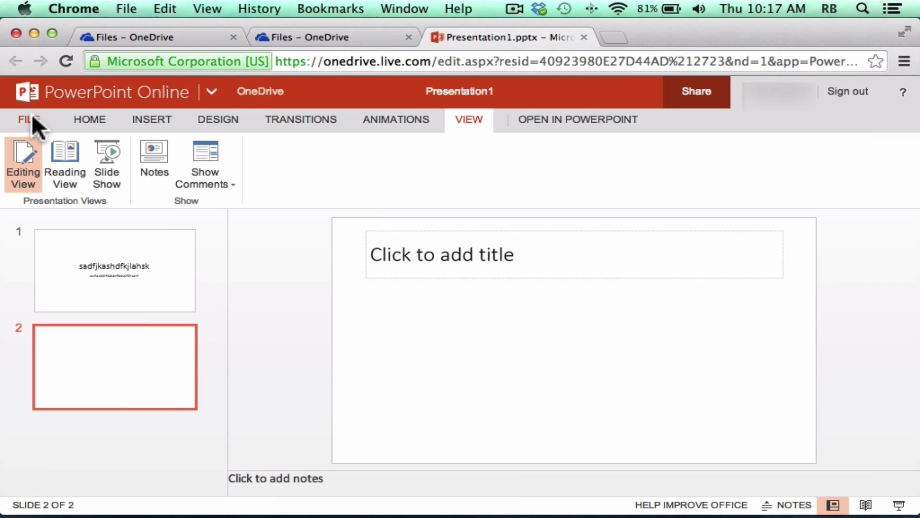
# Download a copy of Presentation1 via File > Save As.
pyautogui.click(33, 119)
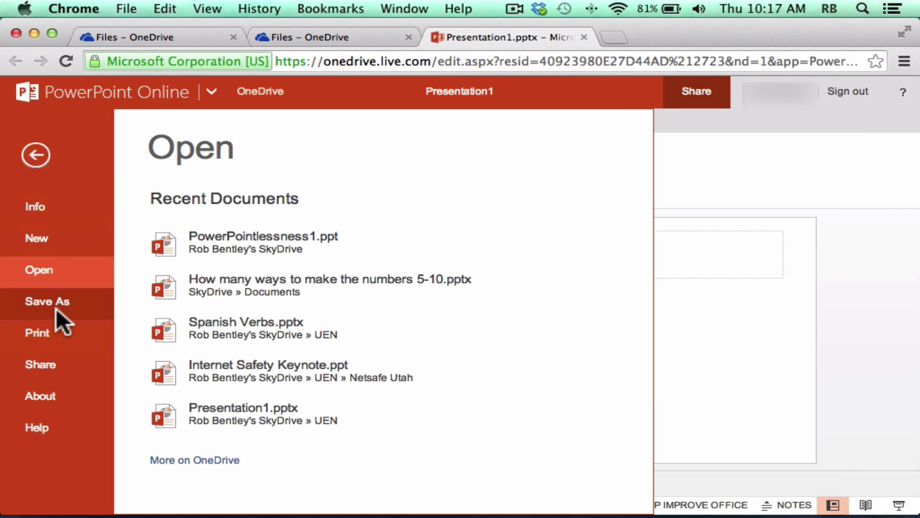
pyautogui.click(56, 308)
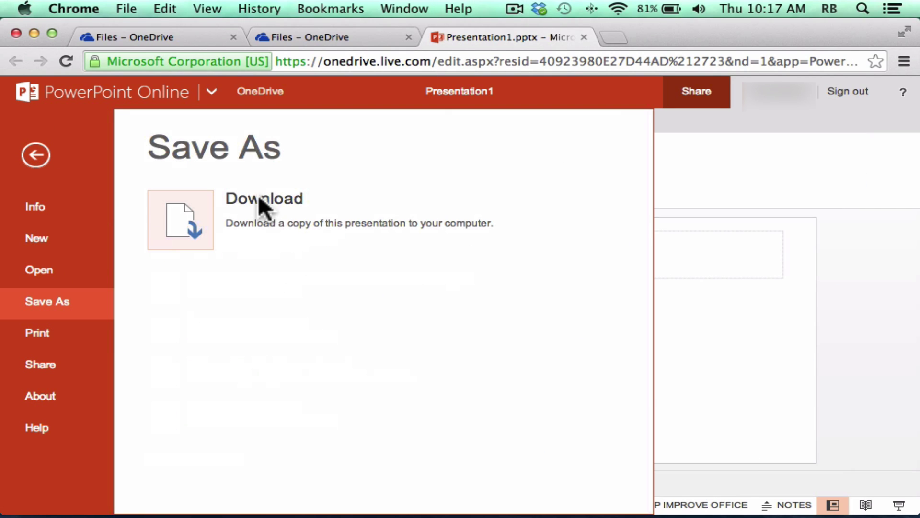
pyautogui.click(180, 215)
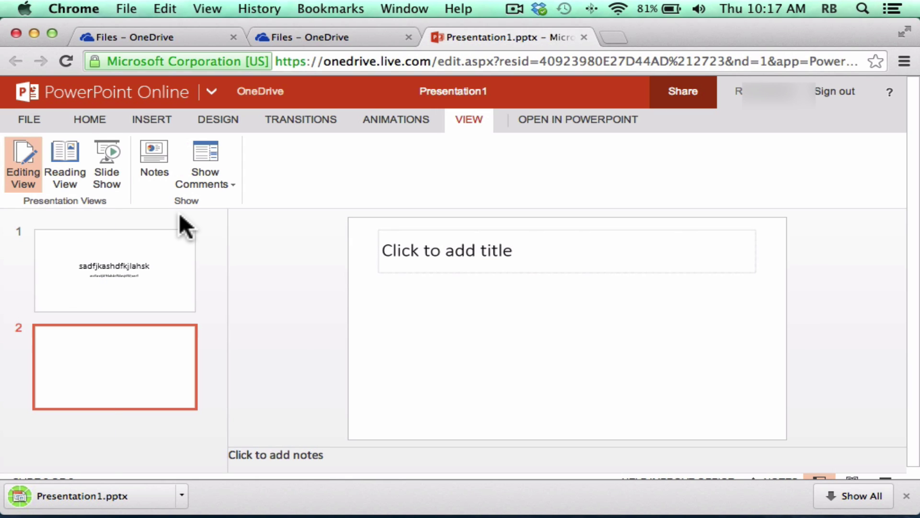
# Open the downloaded file in desktop PowerPoint, close it, and close the Presentation1 browser tab.
pyautogui.click(106, 498)
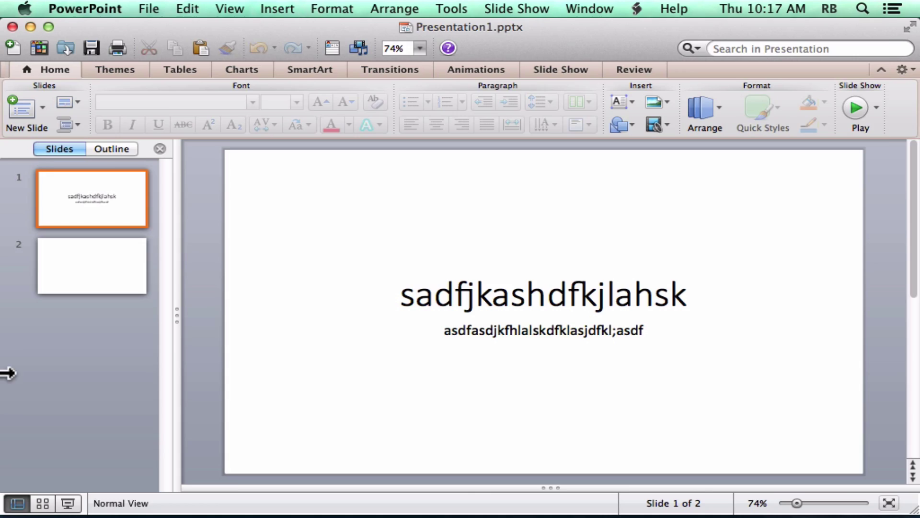
pyautogui.press('super+w')
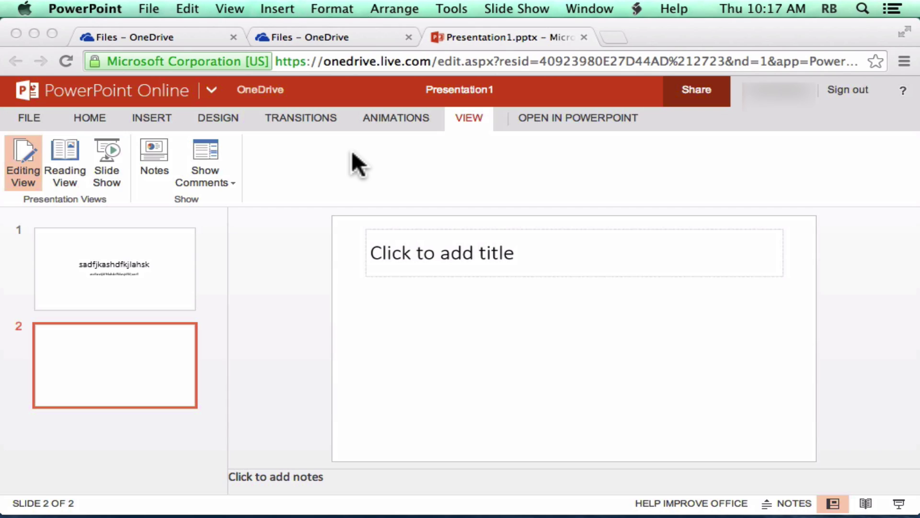
pyautogui.click(582, 36)
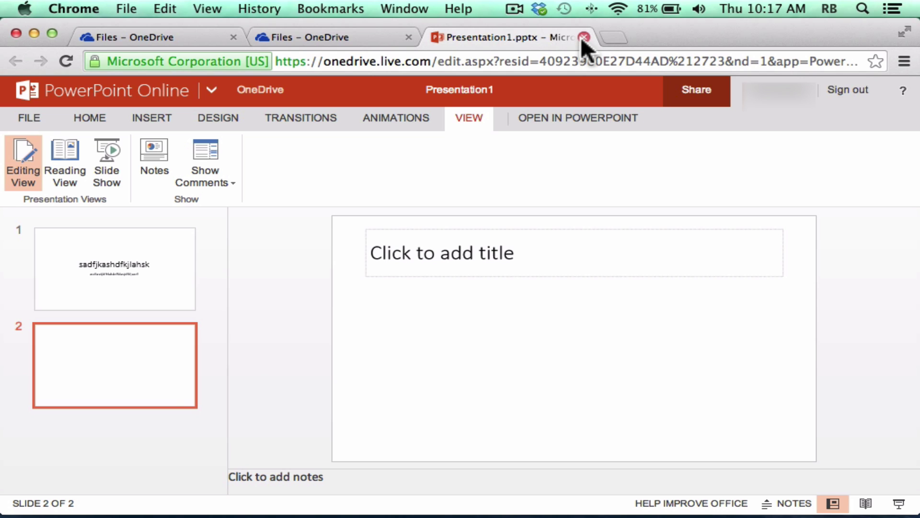
pyautogui.click(584, 37)
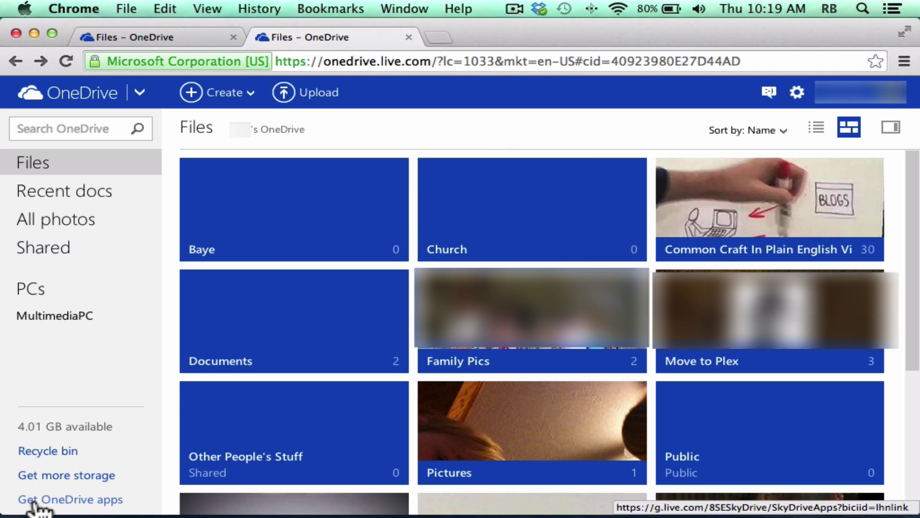
# Go to the Download OneDrive page and open the Mac SkyDrive app in the App Store.
pyautogui.click(33, 501)
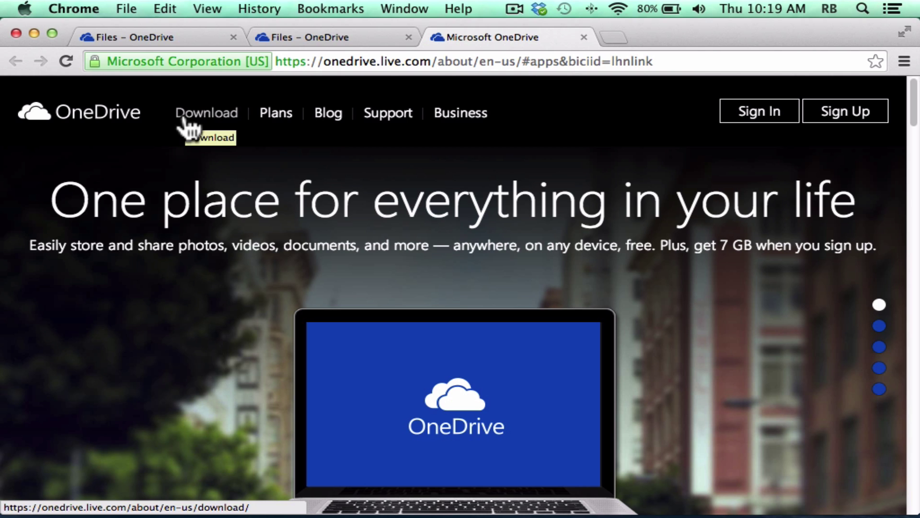
pyautogui.click(184, 122)
pyautogui.scroll(-10, 330, 329)
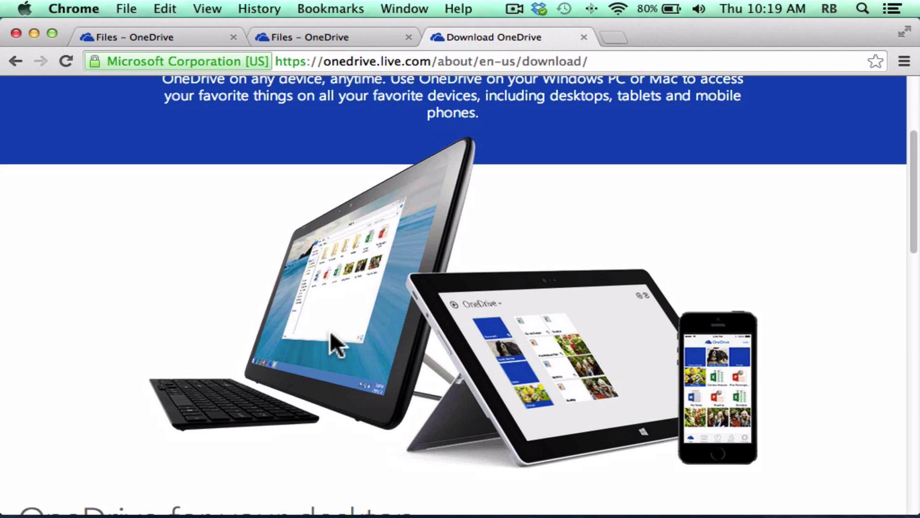
pyautogui.scroll(-5, 329, 335)
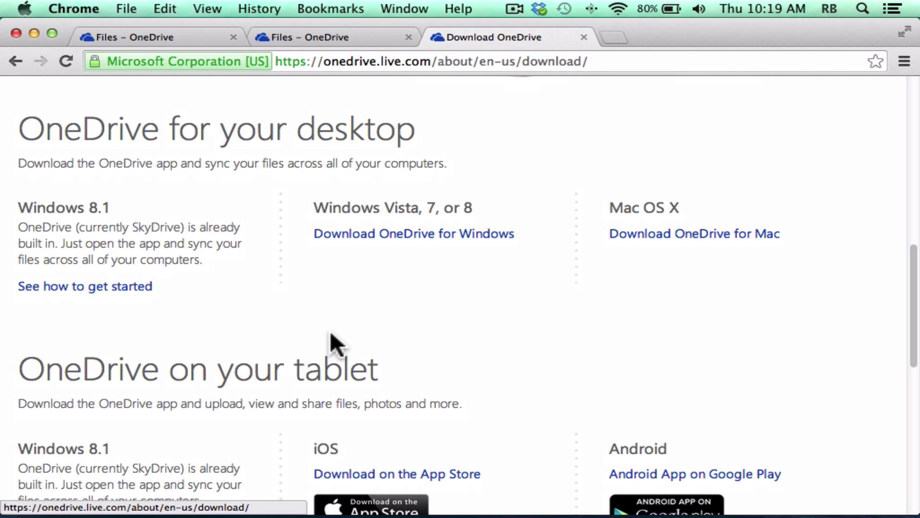
pyautogui.click(654, 234)
# Try installing SkyDrive, cancel the Apple ID sign-in, and switch back to Chrome.
pyautogui.click(101, 232)
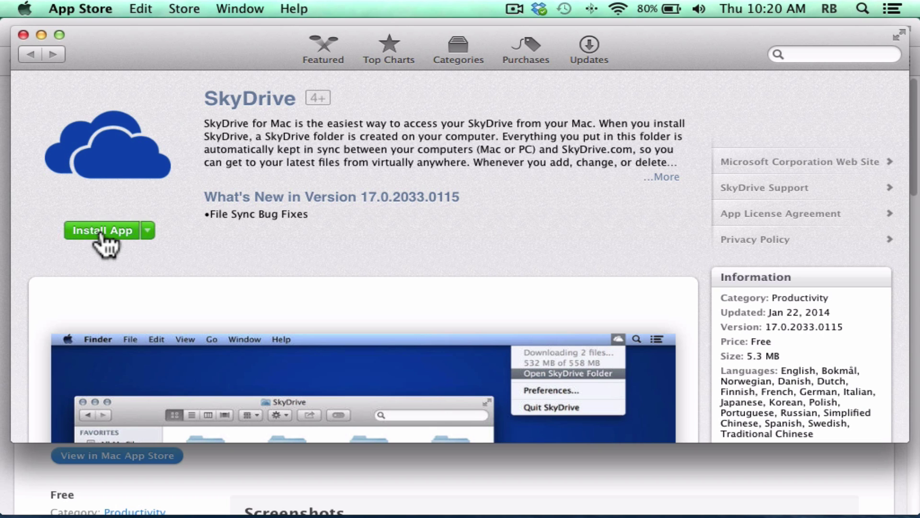
pyautogui.click(102, 232)
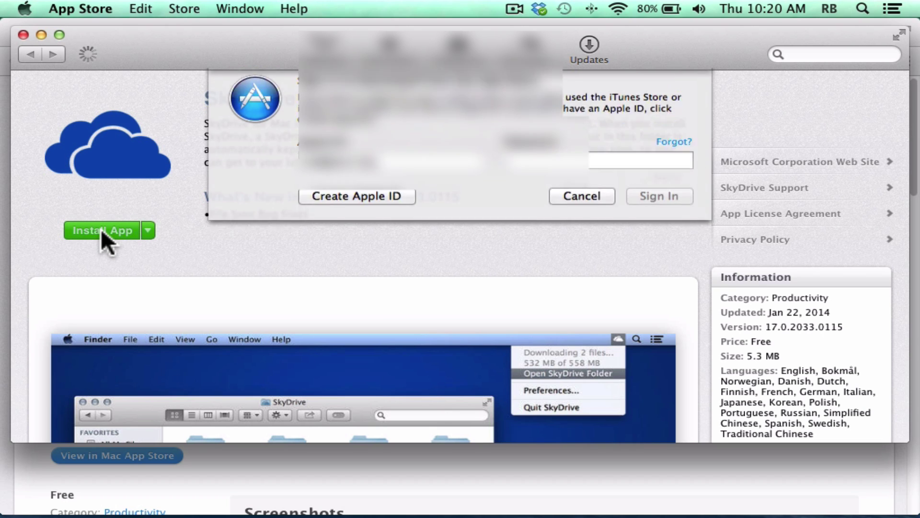
pyautogui.click(582, 196)
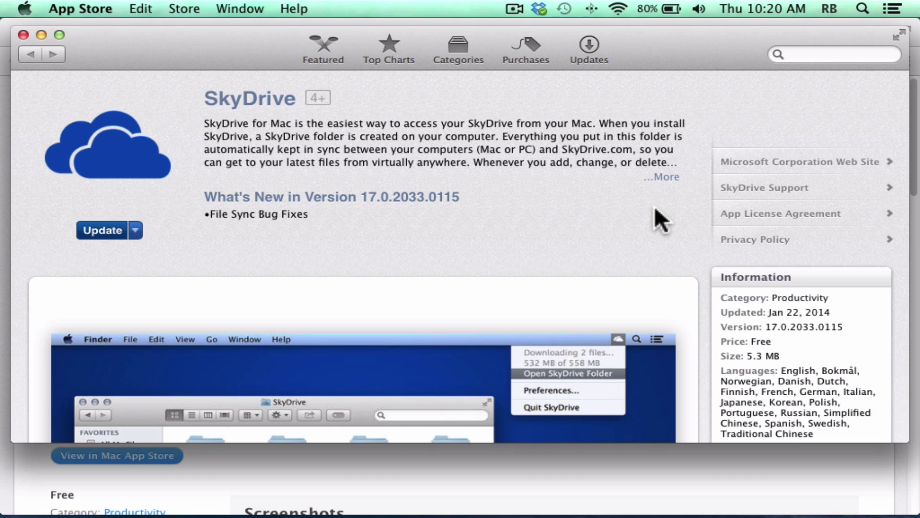
pyautogui.press('super+Tab')
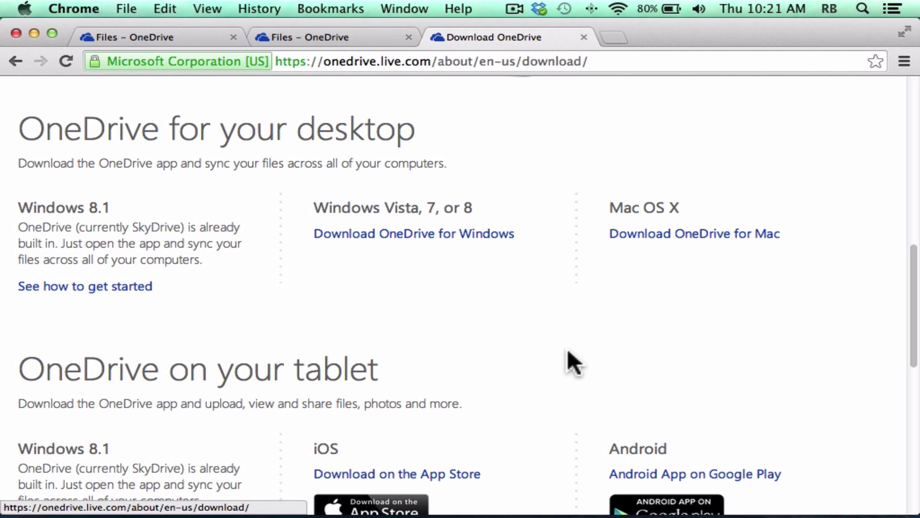
pyautogui.scroll(-2, 586, 355)
pyautogui.scroll(-5, 586, 354)
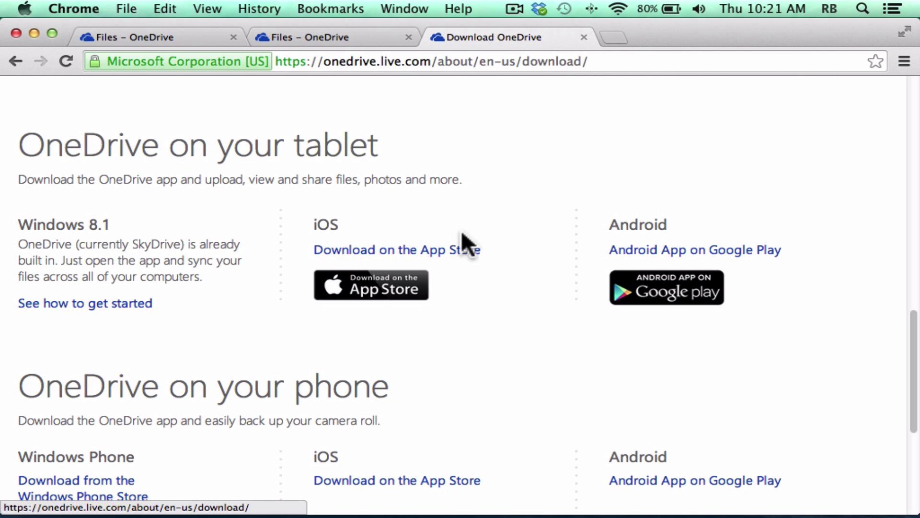
pyautogui.scroll(-7, 659, 309)
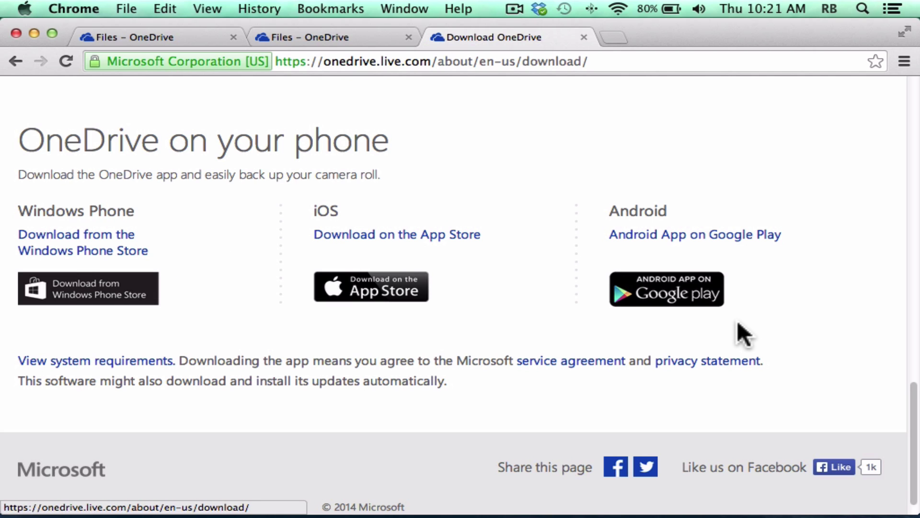
pyautogui.scroll(-1, 737, 320)
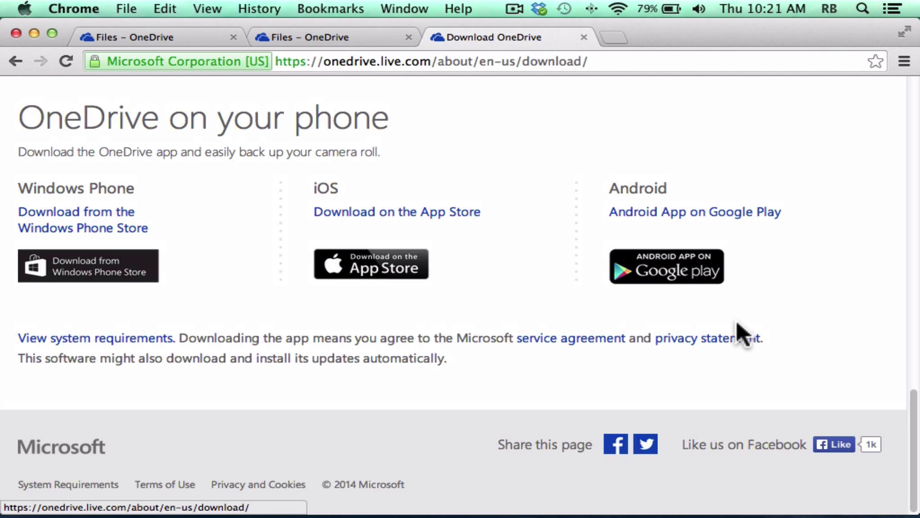
pyautogui.scroll(10, 738, 325)
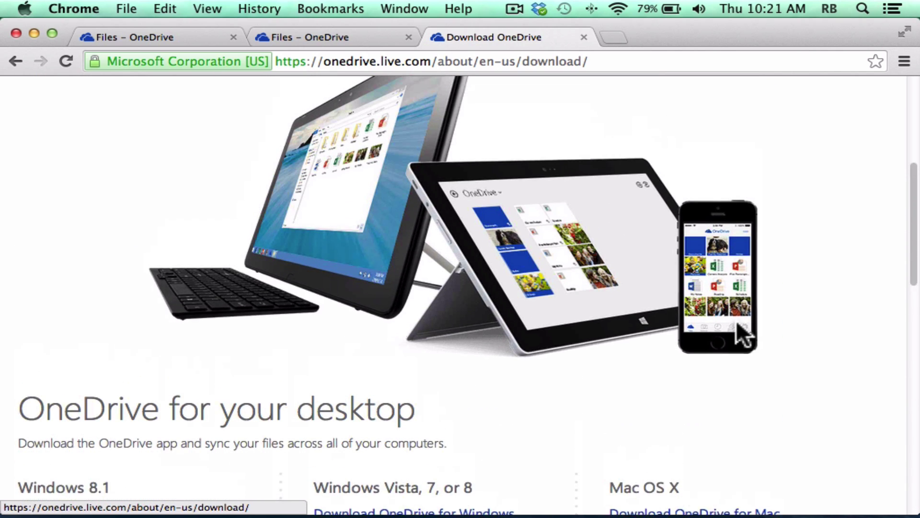
pyautogui.scroll(3, 737, 322)
pyautogui.scroll(10, 737, 323)
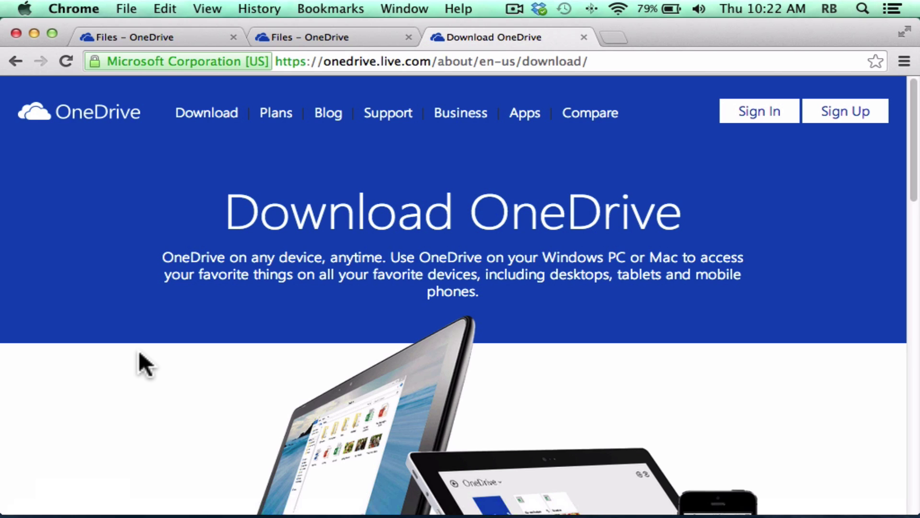
pyautogui.moveTo(144, 515)
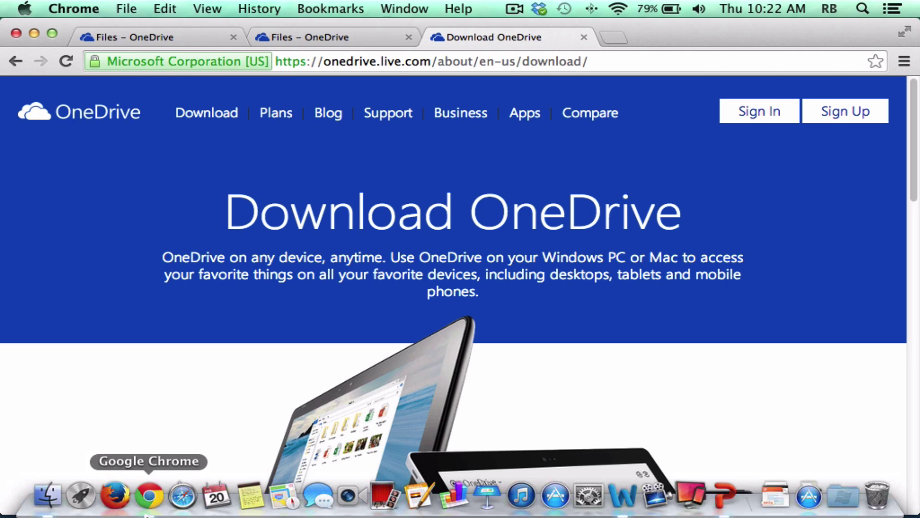
# Launch SkyDrive from Launchpad to bring up its Welcome to SkyDrive window.
pyautogui.click(81, 498)
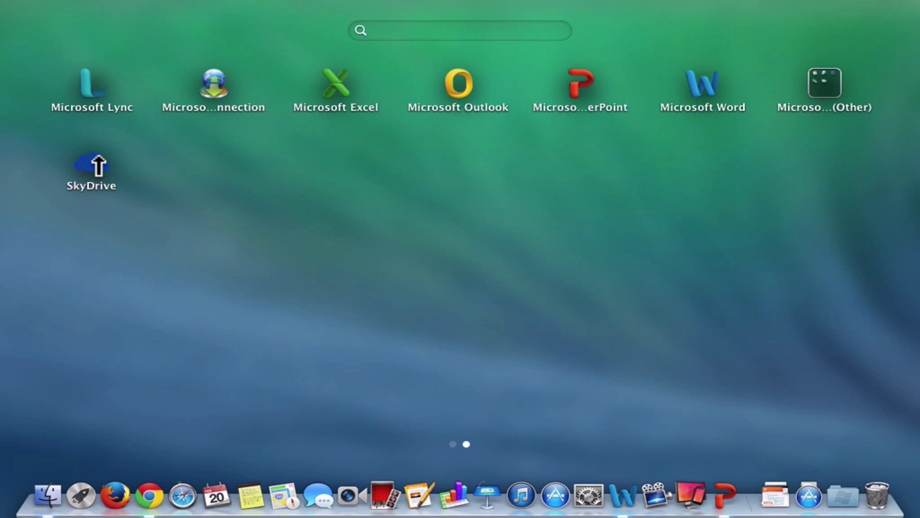
pyautogui.click(96, 164)
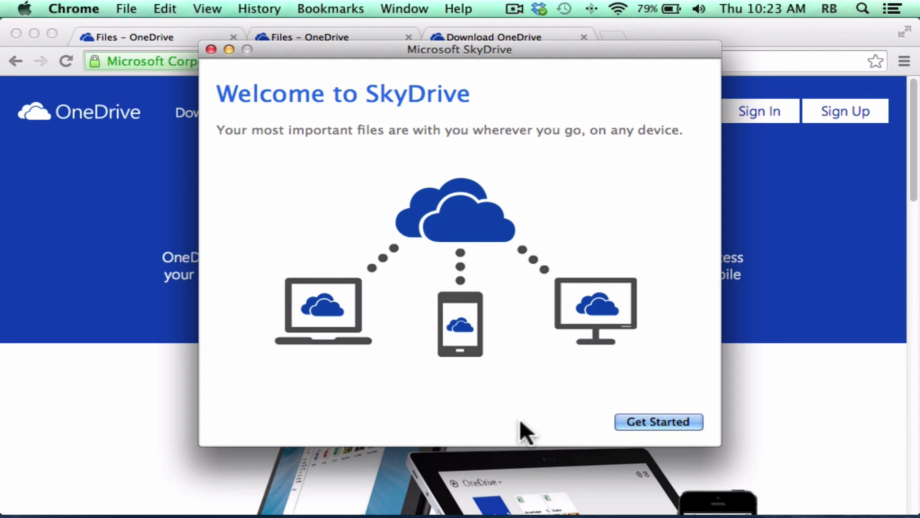
# Start SkyDrive setup, sign in with the Microsoft account e-mail and password, and enable Open at login.
pyautogui.click(684, 423)
pyautogui.click(380, 173)
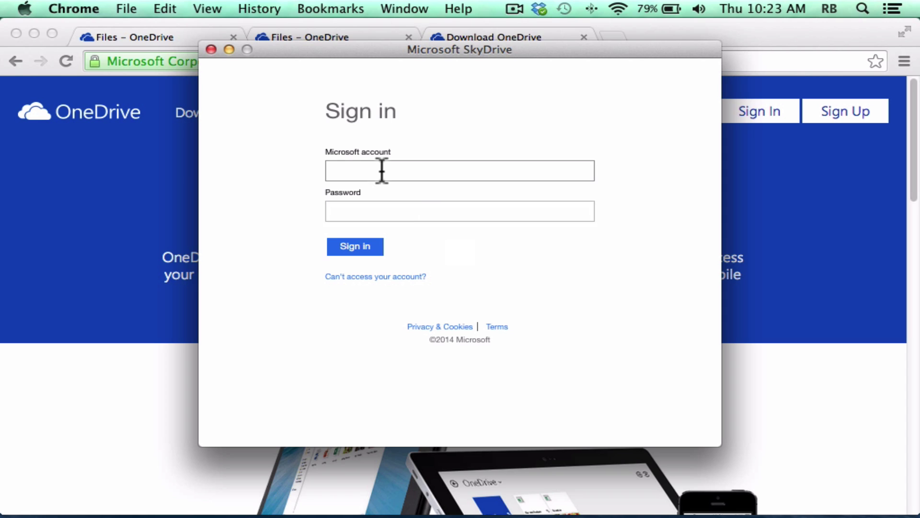
pyautogui.write('[email]')
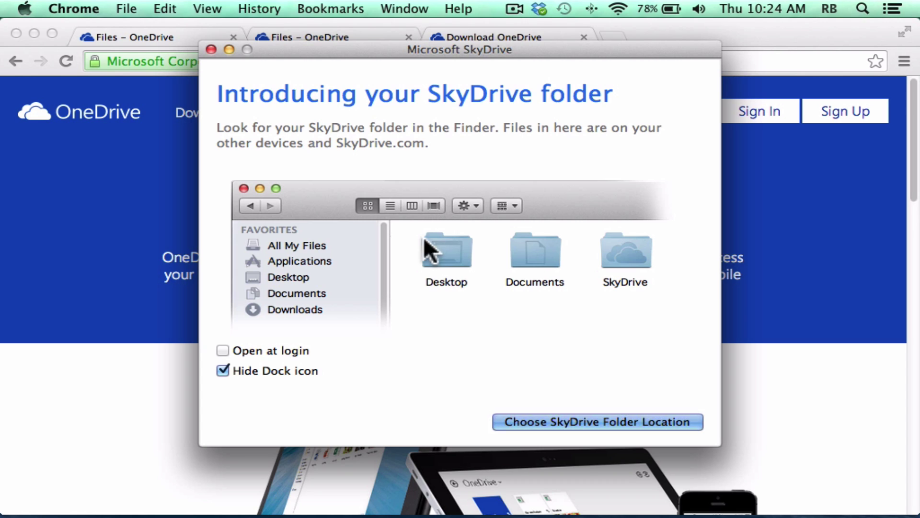
pyautogui.click(222, 351)
pyautogui.moveTo(205, 517)
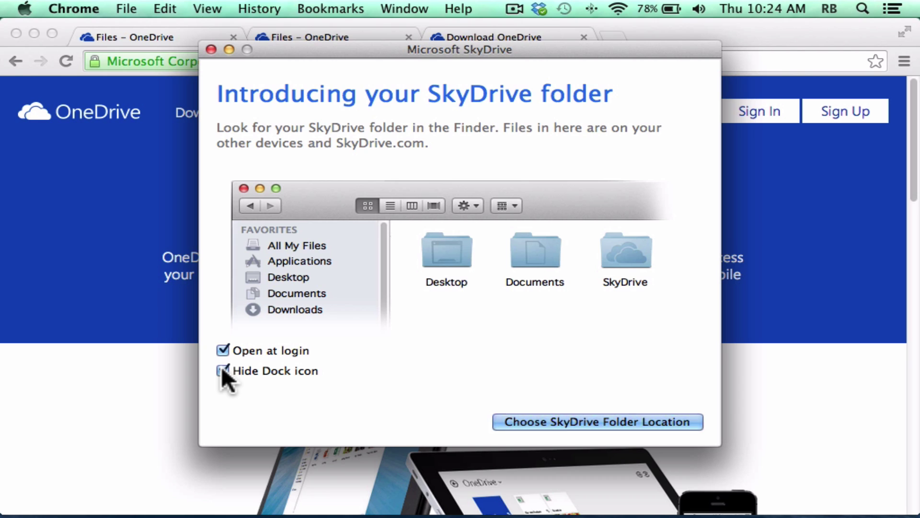
# Keep the home folder as SkyDrive's location and complete setup with All files and folders synced.
pyautogui.click(544, 424)
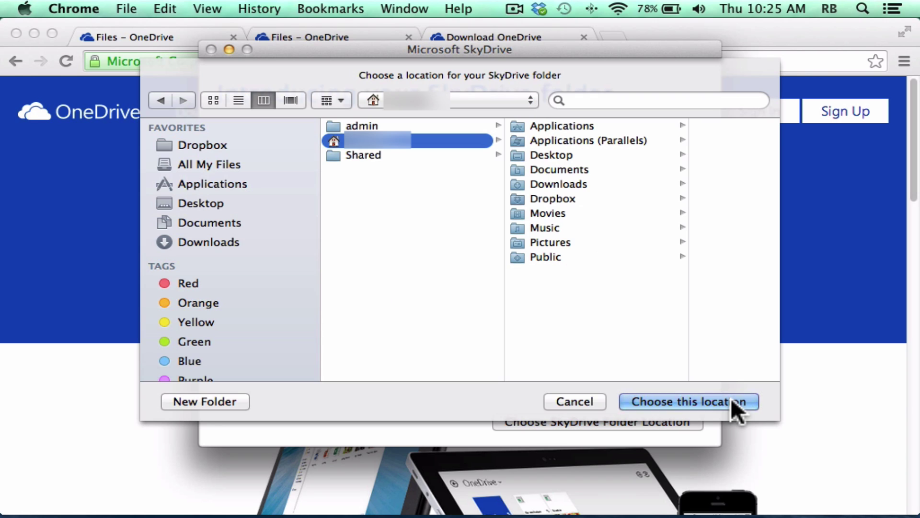
pyautogui.click(732, 401)
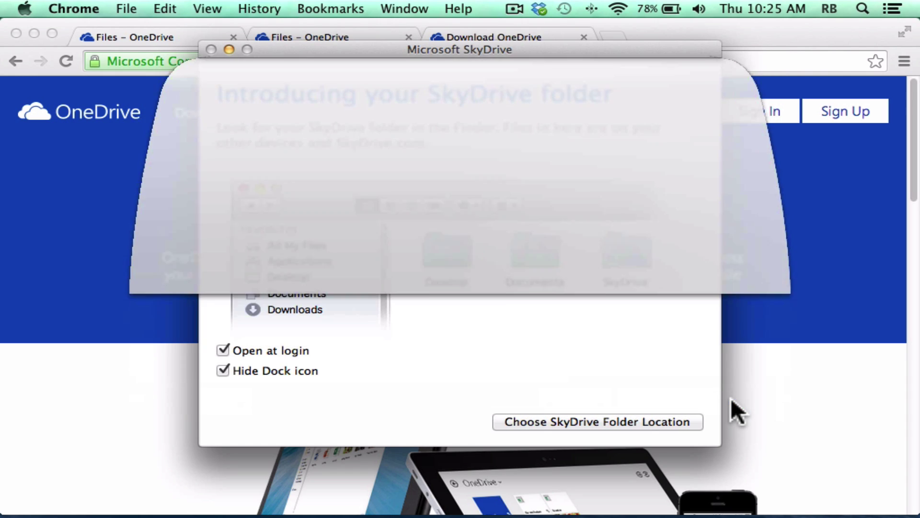
pyautogui.click(686, 419)
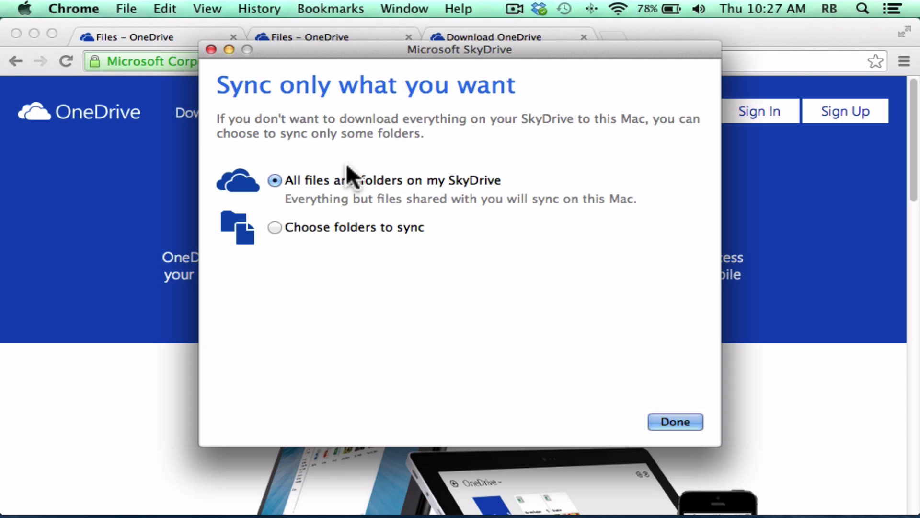
pyautogui.click(675, 422)
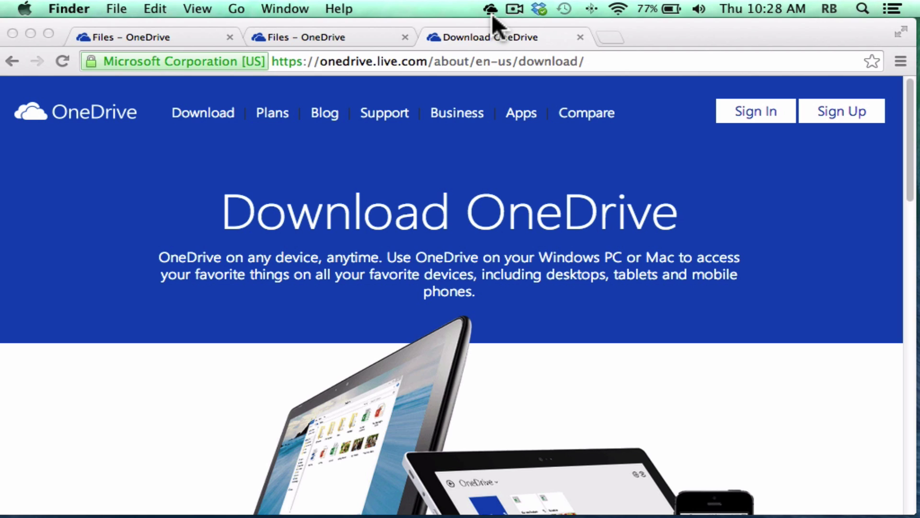
# Check the Files – OneDrive list, return to Download OneDrive, then minimize Chrome.
pyautogui.click(361, 39)
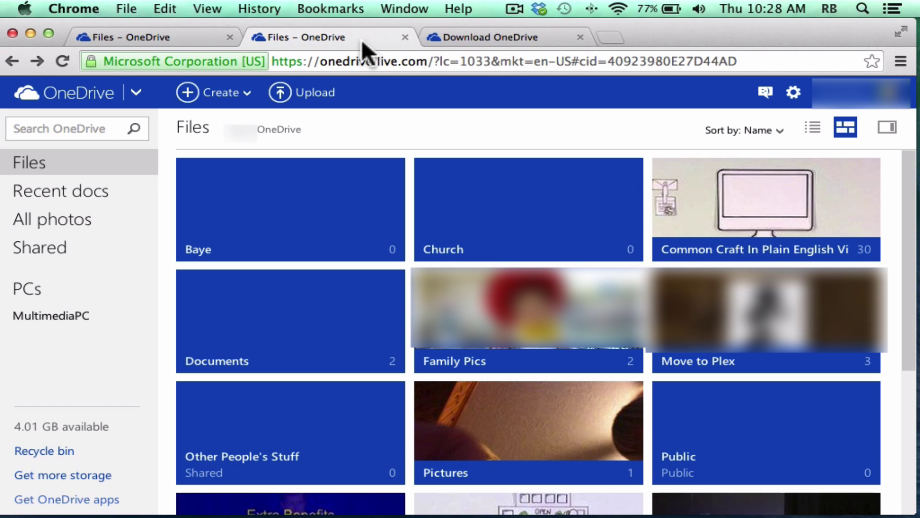
pyautogui.click(497, 42)
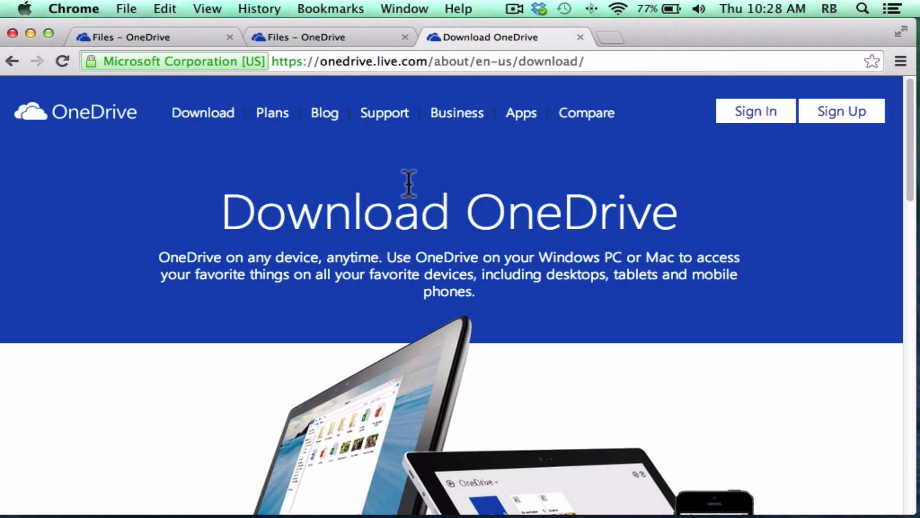
pyautogui.click(31, 34)
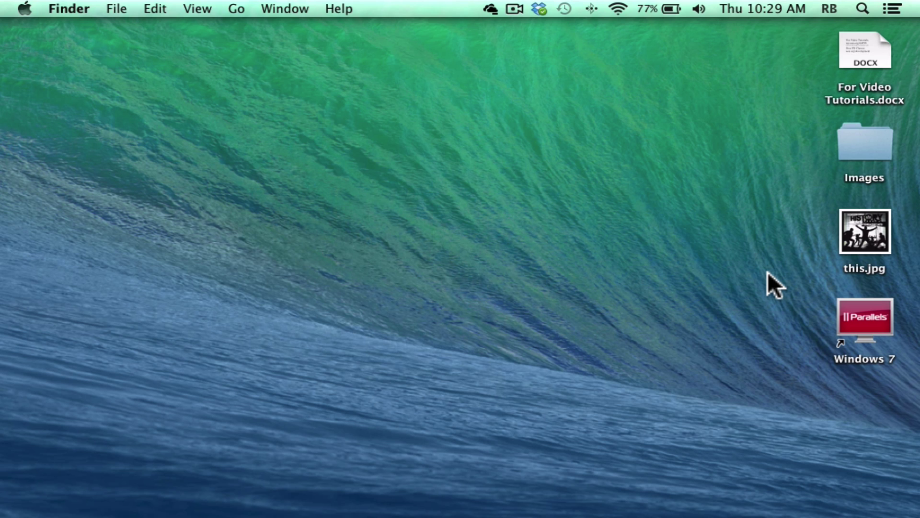
# Open the SkyDrive folder in Finder from the menu-bar SkyDrive icon and check its status.
pyautogui.click(493, 8)
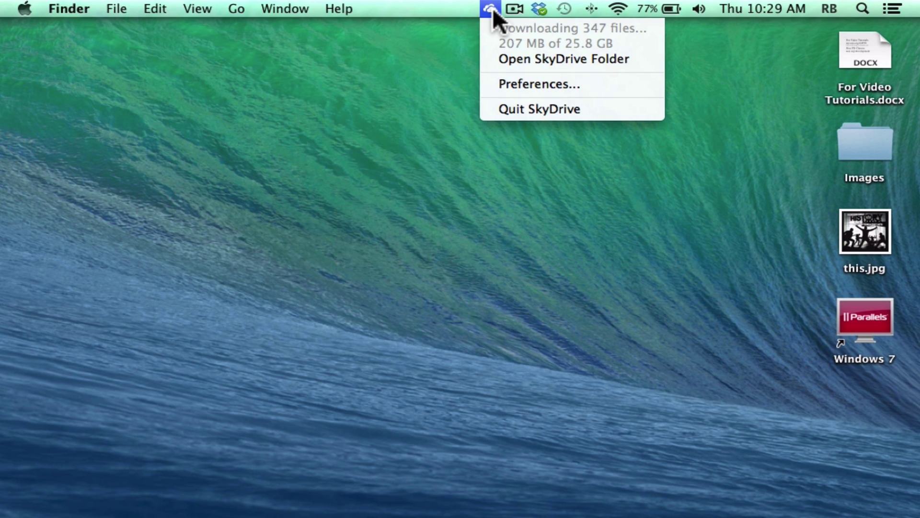
pyautogui.click(512, 54)
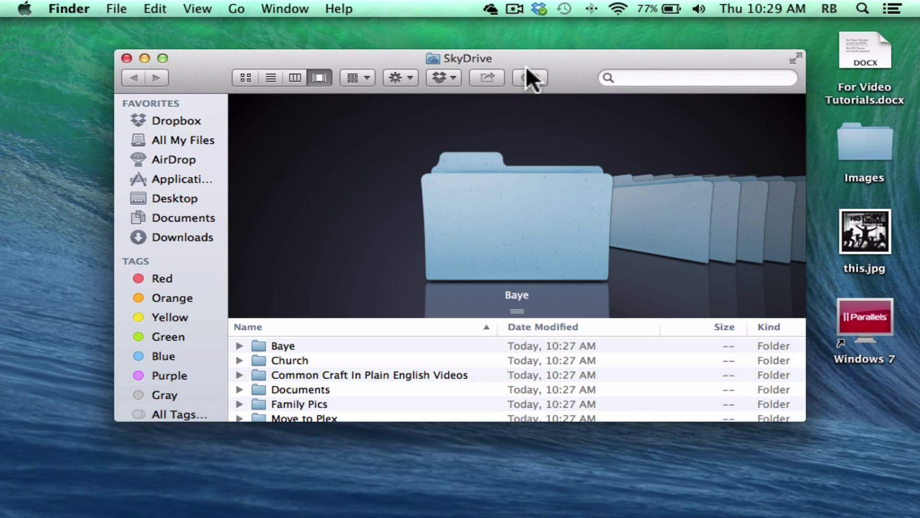
pyautogui.click(490, 8)
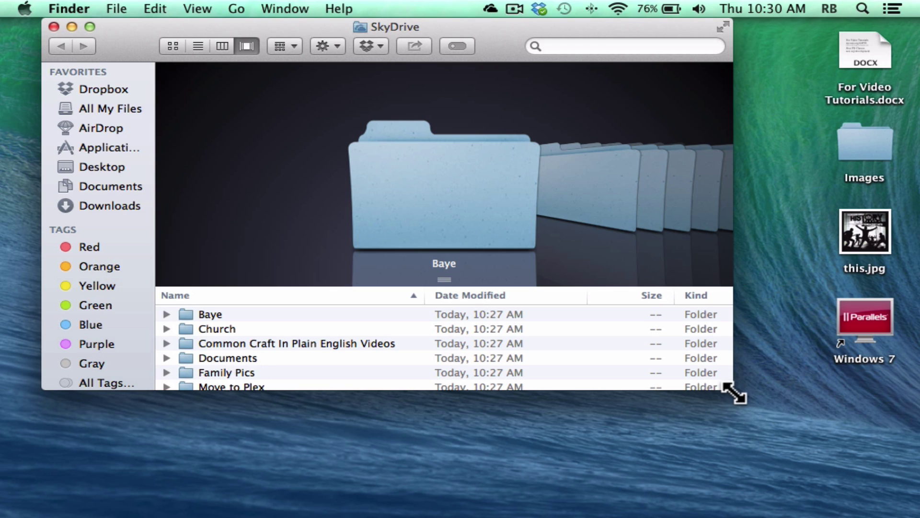
# Enlarge the SkyDrive Finder window and drag this.jpg from the desktop into Family Pics.
pyautogui.moveTo(733, 393); pyautogui.dragTo(745, 465)
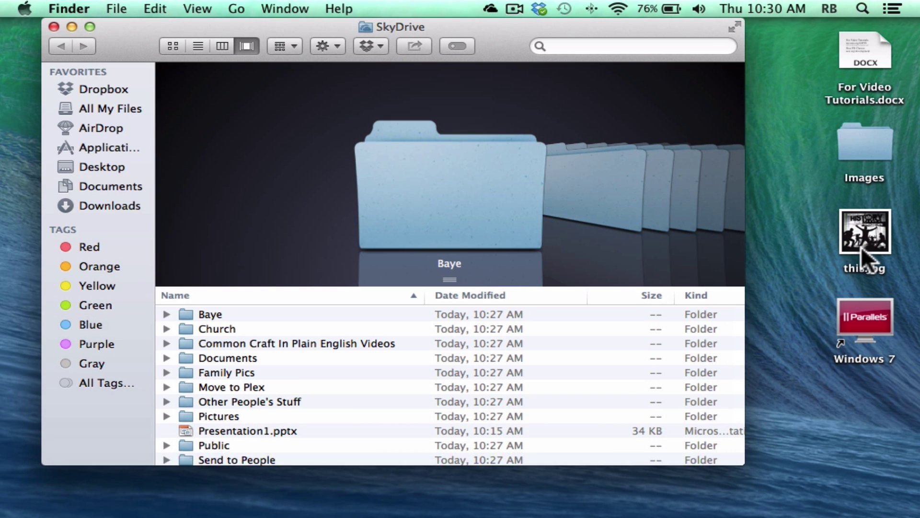
pyautogui.moveTo(862, 256); pyautogui.dragTo(211, 369)
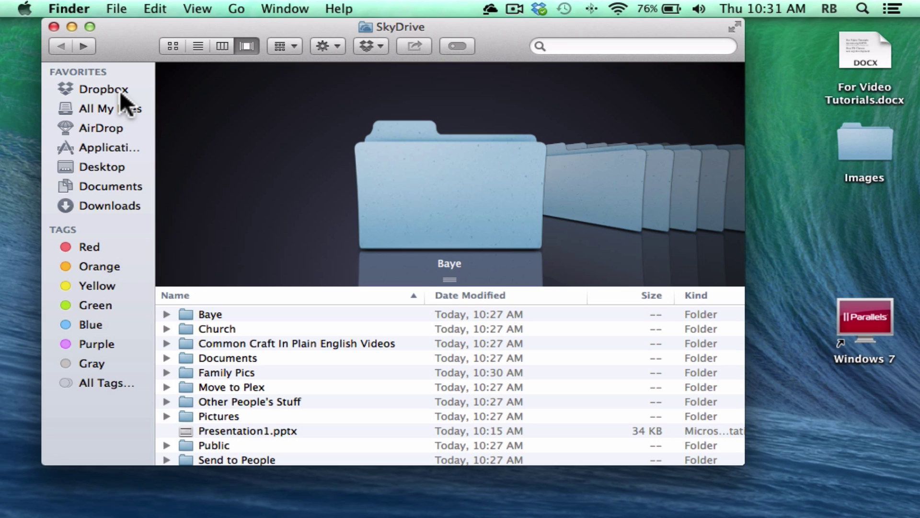
# In column view, add the SkyDrive folder to the sidebar Favorites, then close the window.
pyautogui.click(222, 46)
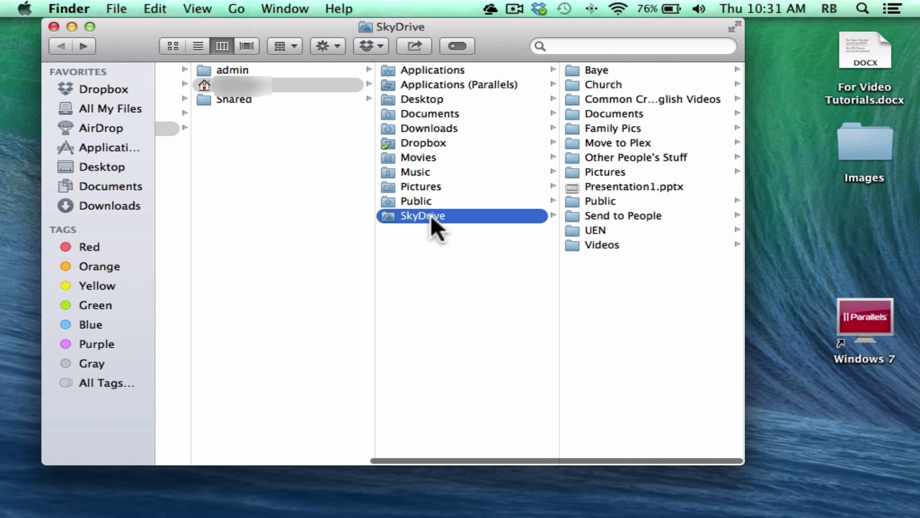
pyautogui.moveTo(430, 215); pyautogui.dragTo(121, 93)
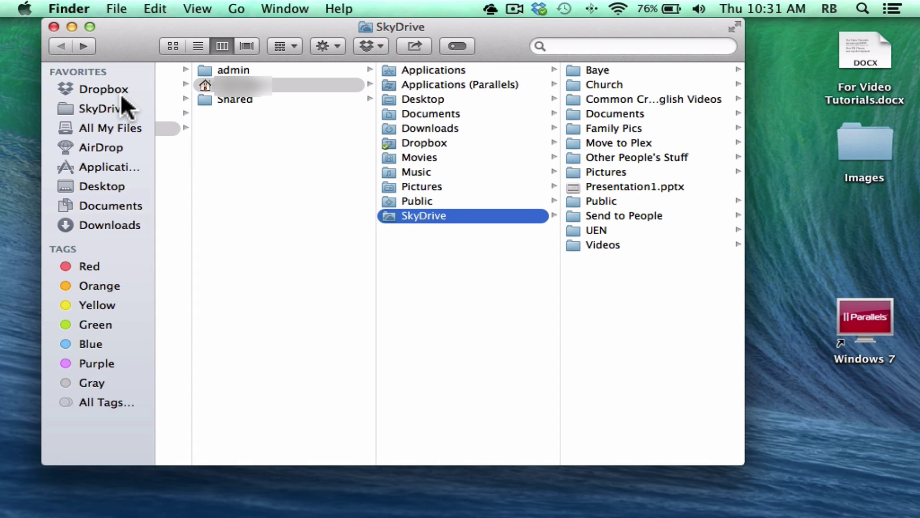
pyautogui.press('super+w')
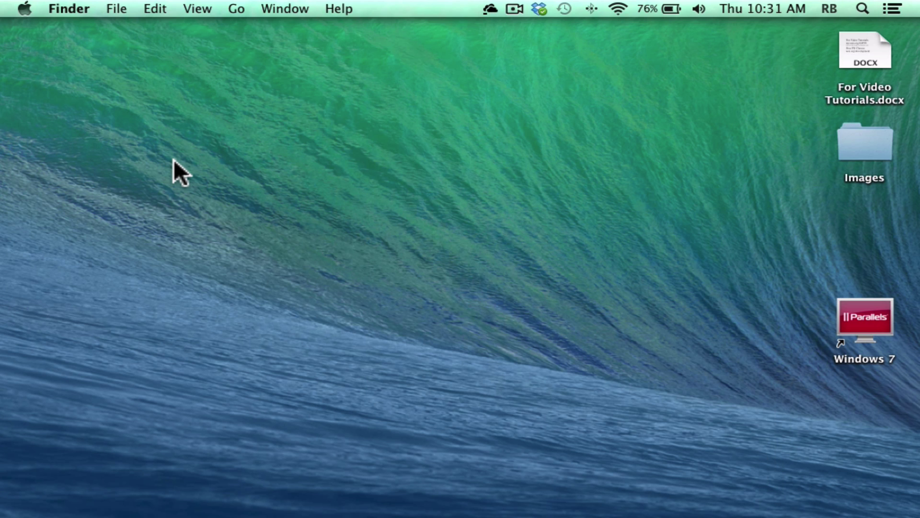
# Reopen SkyDrive from the Favorites sidebar in a new Finder window and check remaining downloads.
pyautogui.moveTo(87, 513)
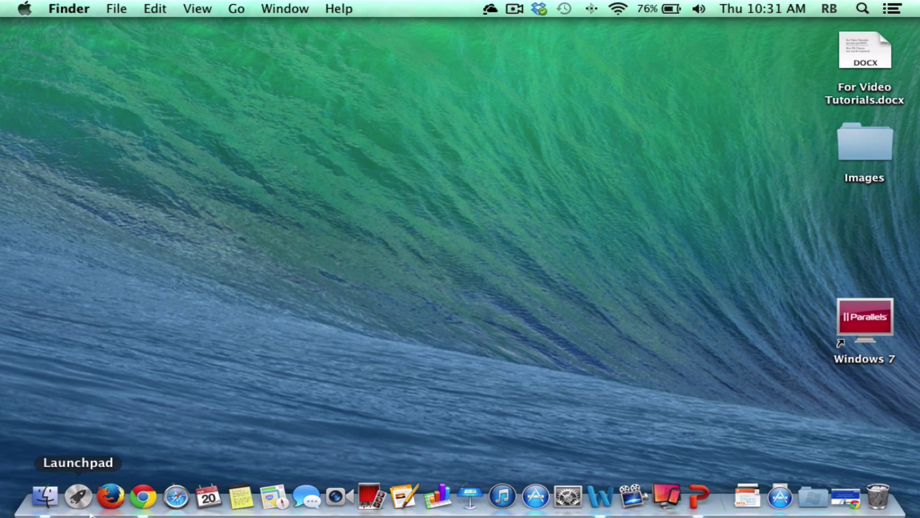
pyautogui.click(45, 495)
pyautogui.click(183, 129)
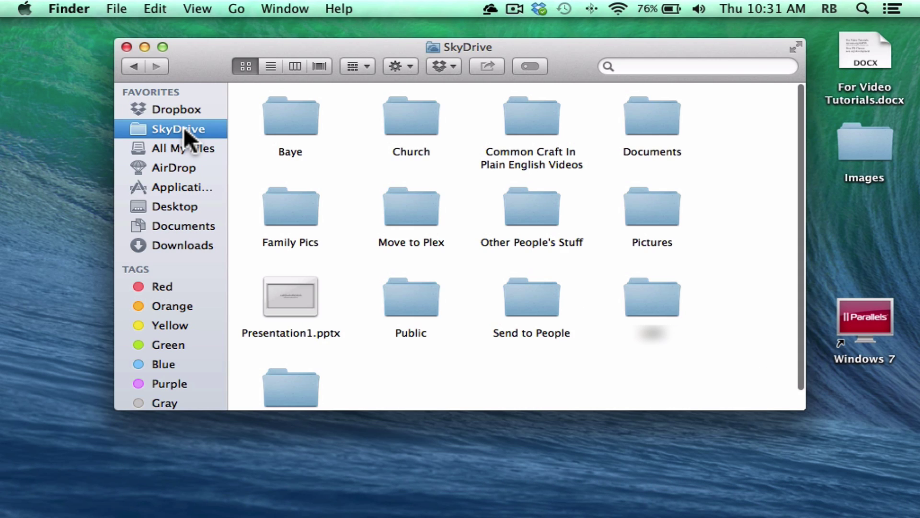
pyautogui.click(490, 7)
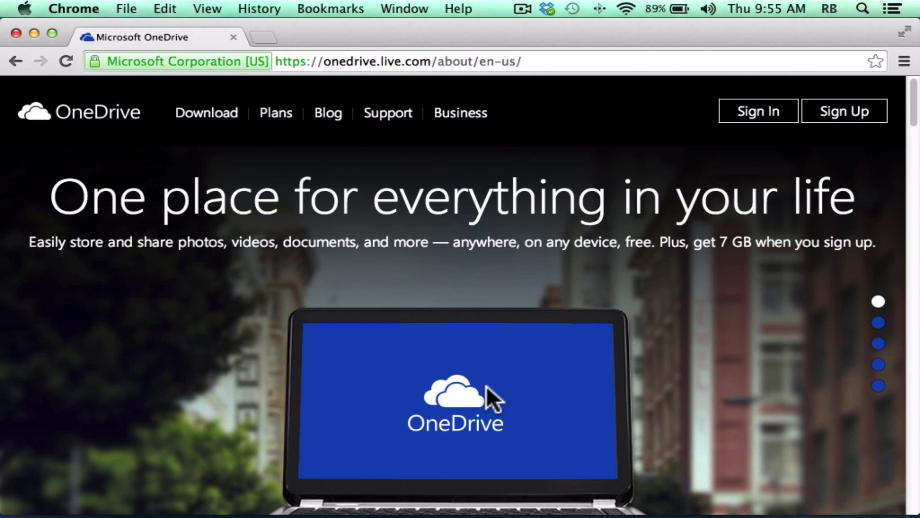